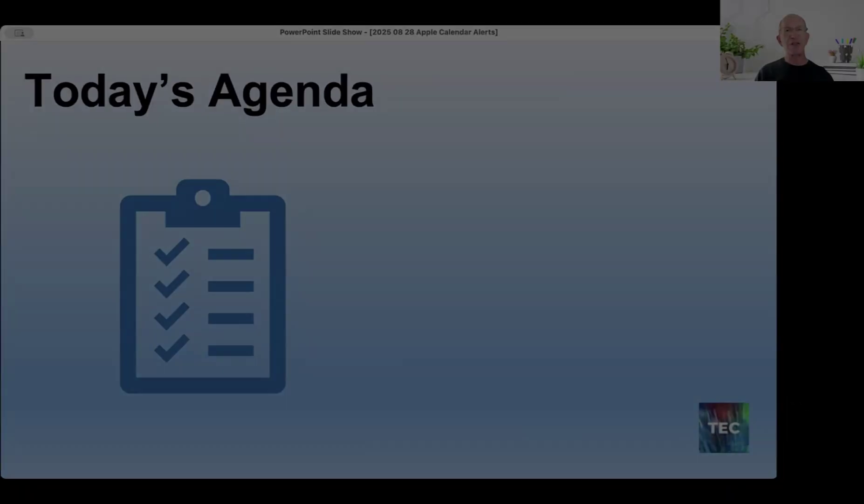
# Play the Today's Agenda builds: the Events bullet, the Alerts bullet, then two circled notification screenshots
pyautogui.press('Right')
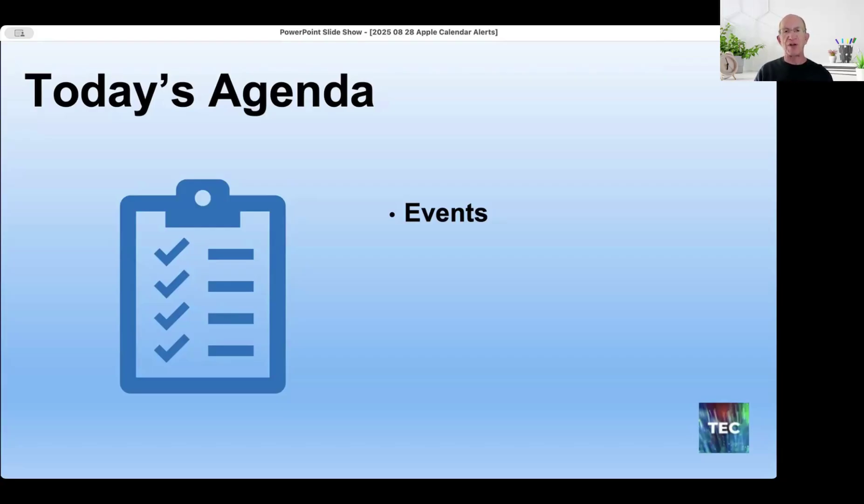
pyautogui.press('Right')
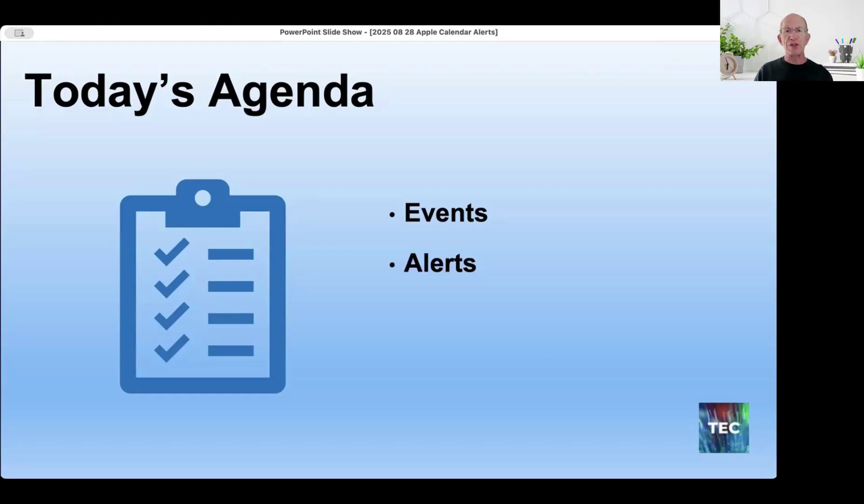
pyautogui.press('Right')
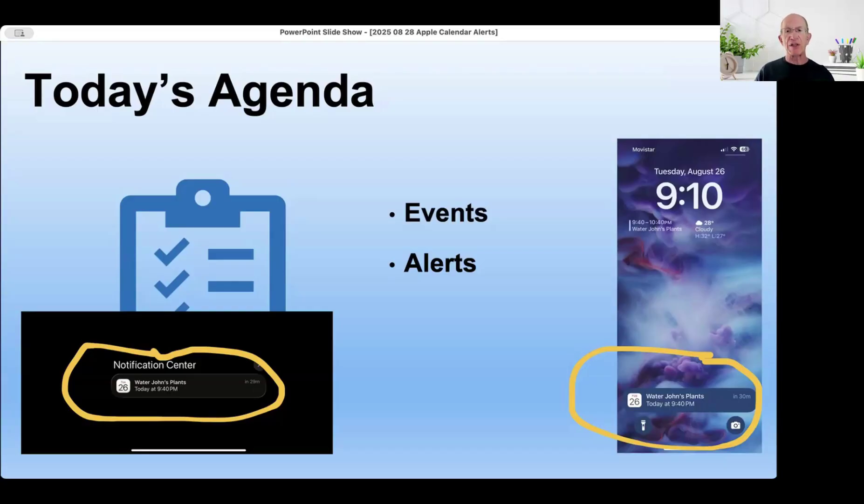
# Add the Defaults and Customize agenda bullets, then advance to the Calendar Event slide
pyautogui.press('Right')
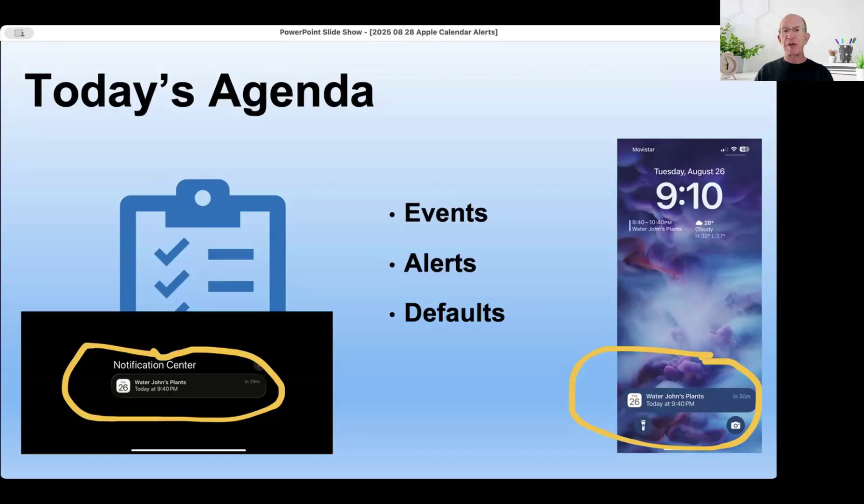
pyautogui.click(506, 111)
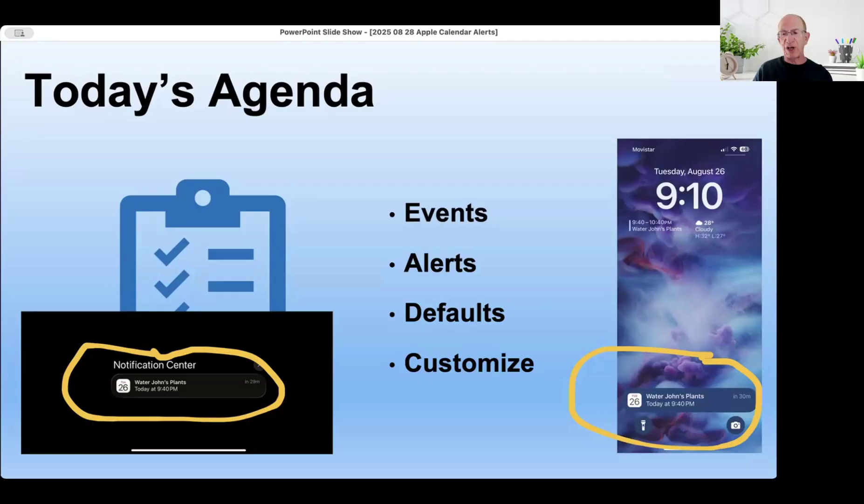
pyautogui.press('Right')
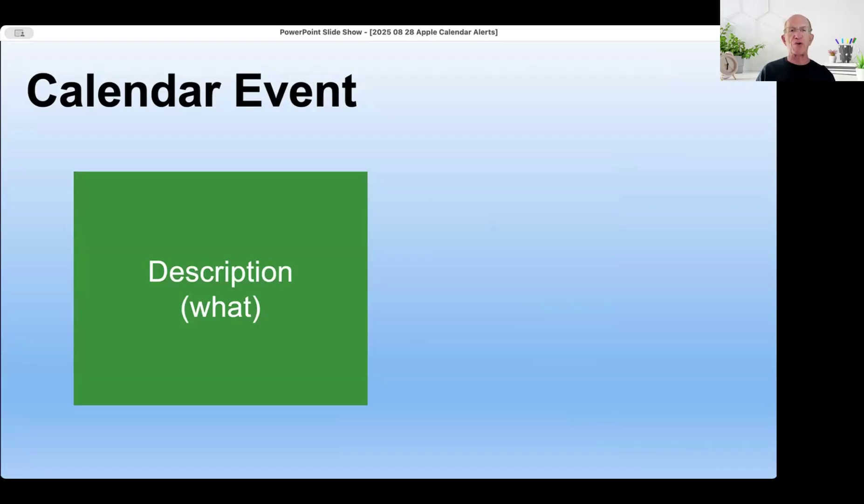
# Add the start-and-end time arrow and Location pin, then advance to Calendar App Includes
pyautogui.press('Right')
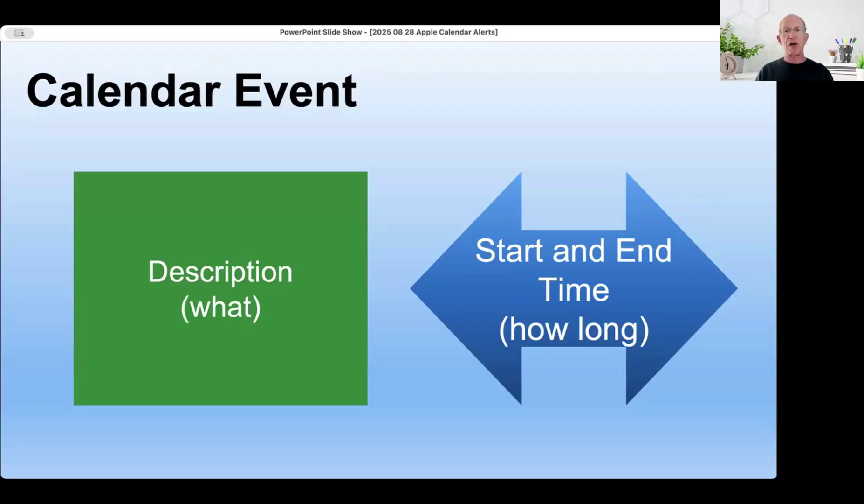
pyautogui.press('Right')
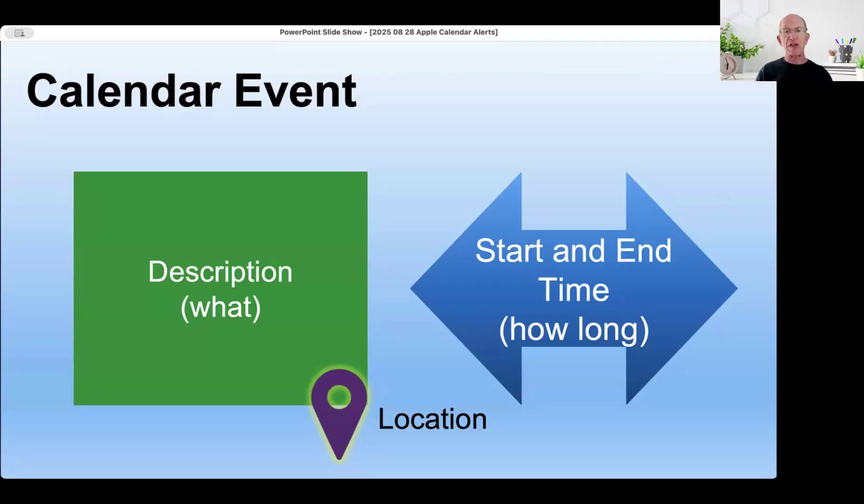
pyautogui.press('Right')
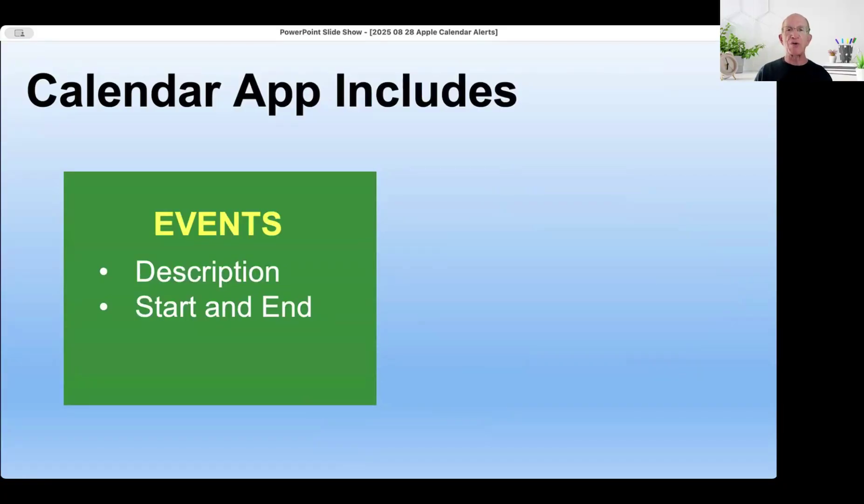
# Bring in the REMINDERS box beside the EVENTS box on the Calendar App Includes slide
pyautogui.press('Right')
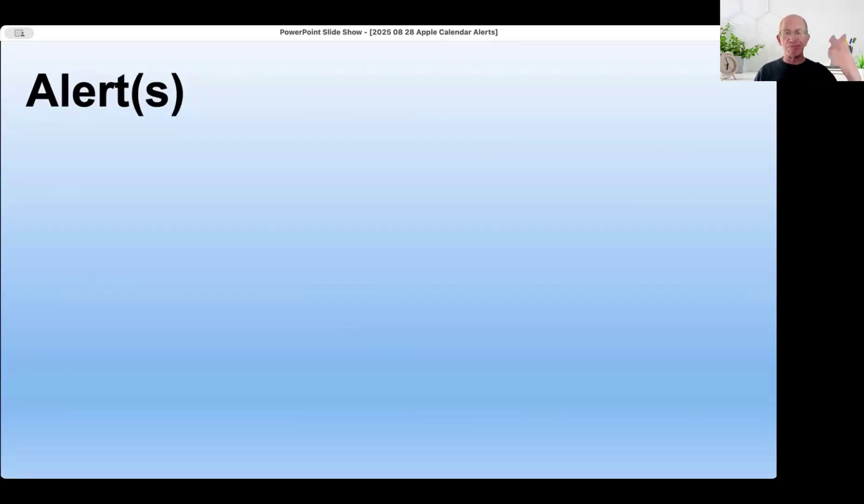
# Show the How and When you get Notified ellipse, then the On Screen and Sound alert graphics
pyautogui.press('Right')
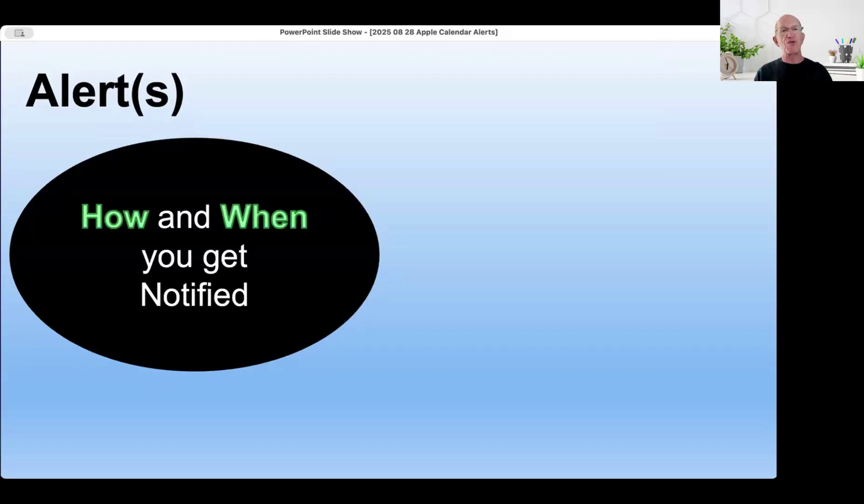
pyautogui.press('Right')
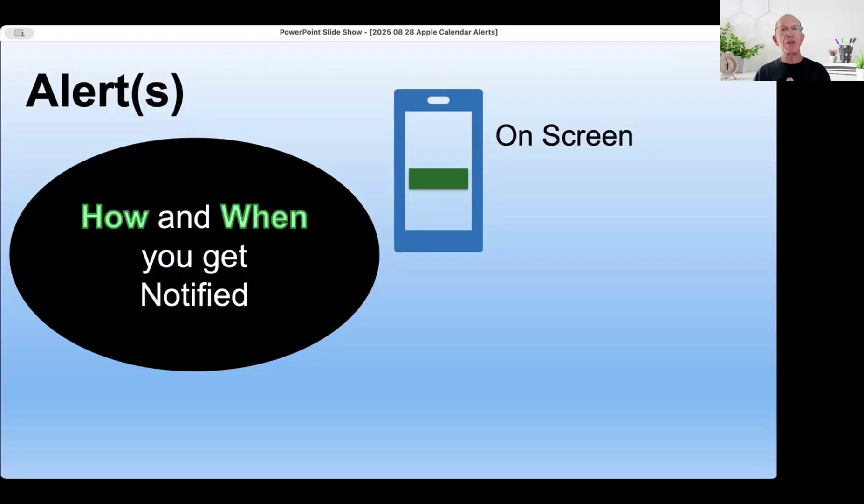
pyautogui.press('Right')
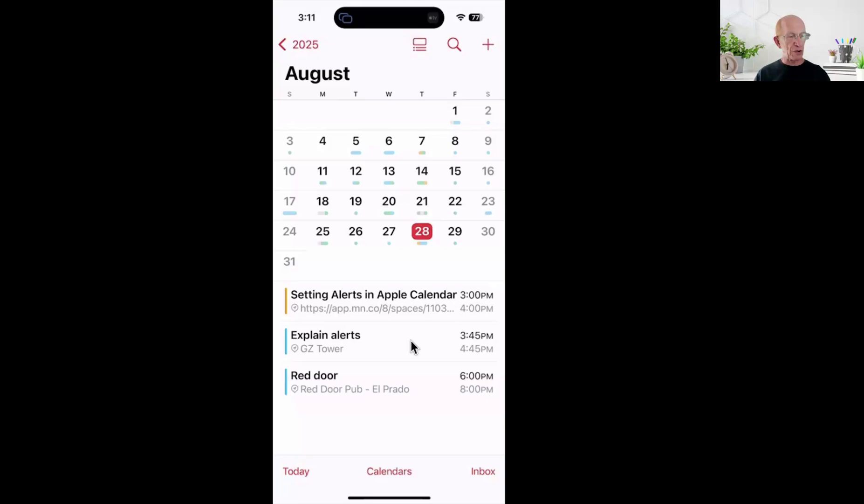
# Open the Explain alerts event's details, showing its 30-minutes-before alert and no second alert
pyautogui.click(411, 344)
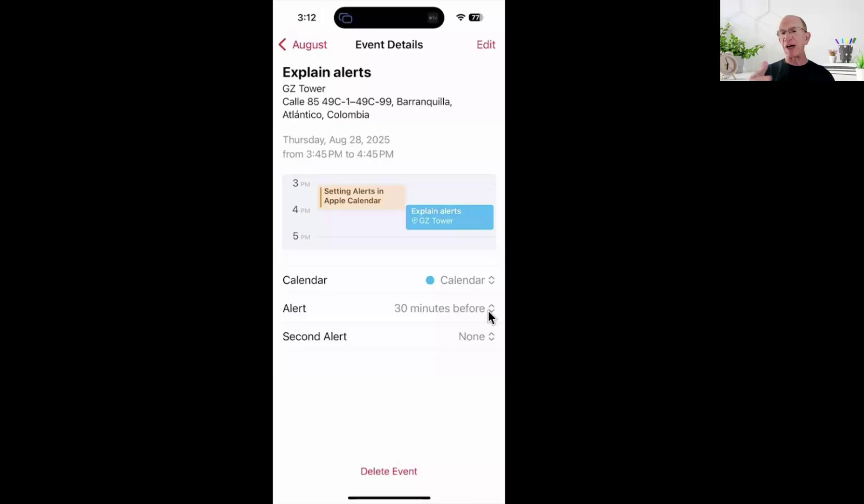
# Change the Explain alerts event's alert to Default (30 minutes before) from the Alert menu
pyautogui.click(489, 315)
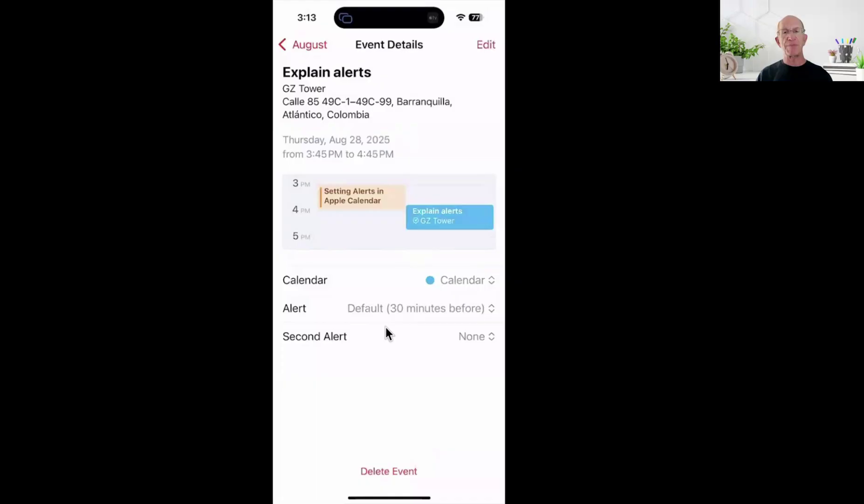
pyautogui.click(477, 335)
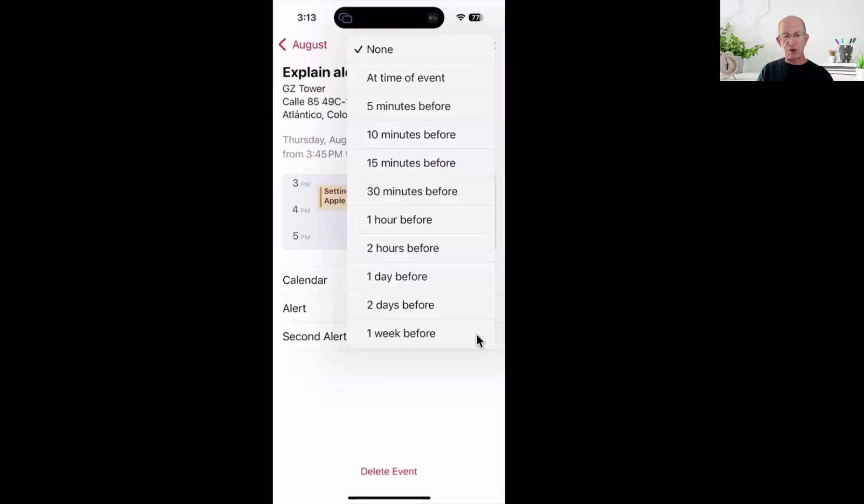
pyautogui.press('Escape')
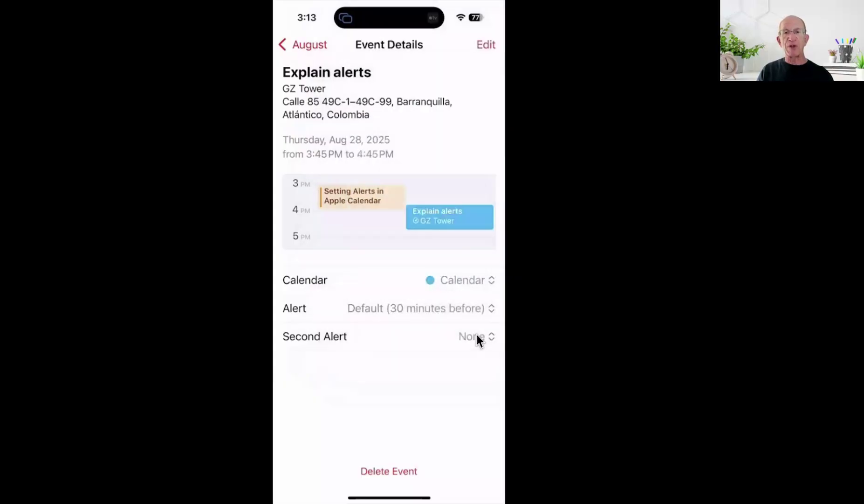
pyautogui.click(477, 334)
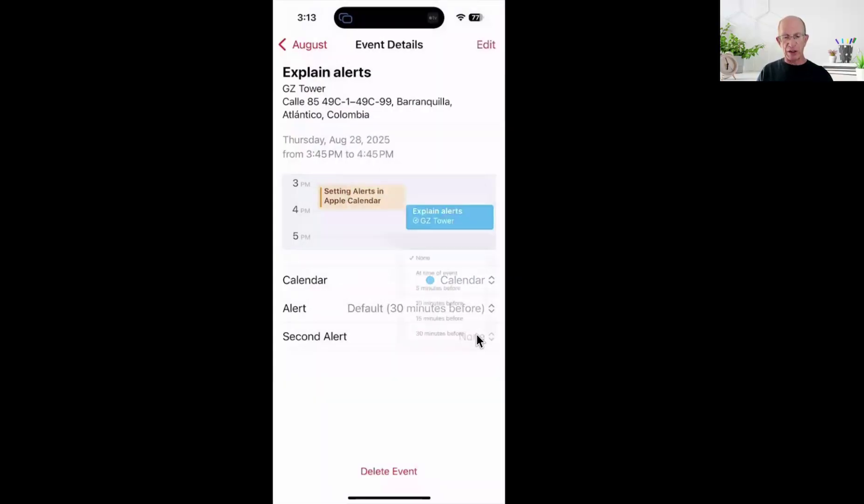
pyautogui.press('Escape')
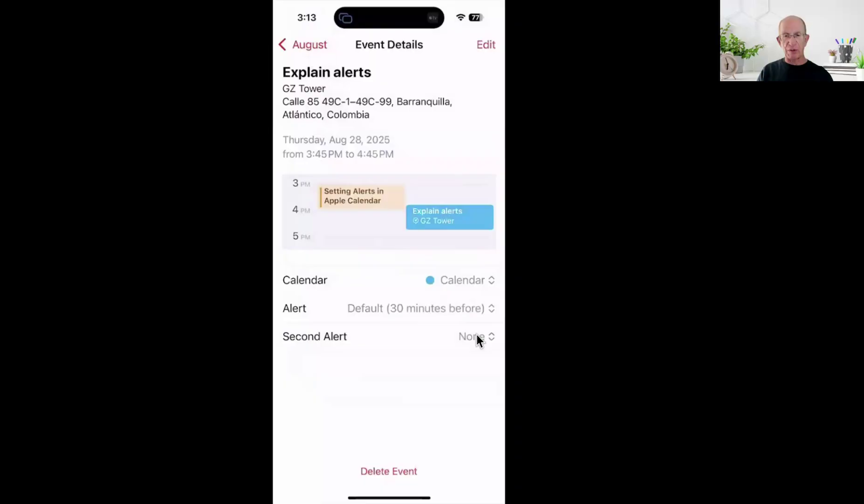
pyautogui.click(477, 334)
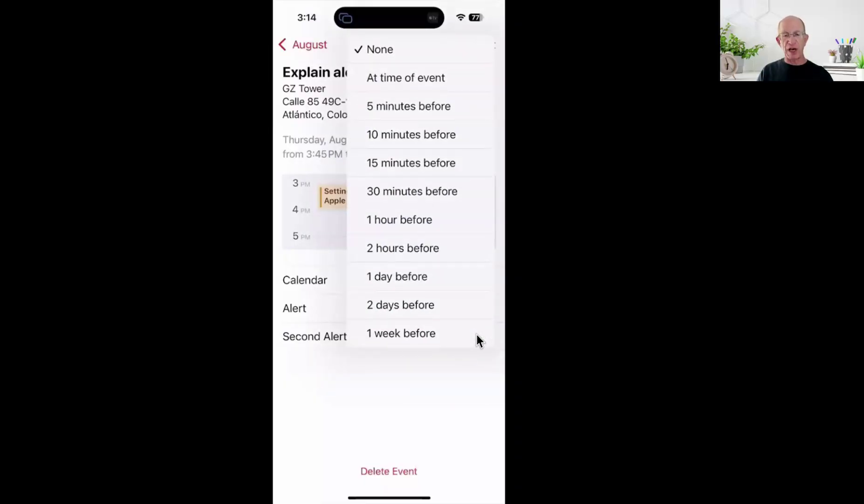
pyautogui.press('Escape')
pyautogui.scroll(-1, 477, 334)
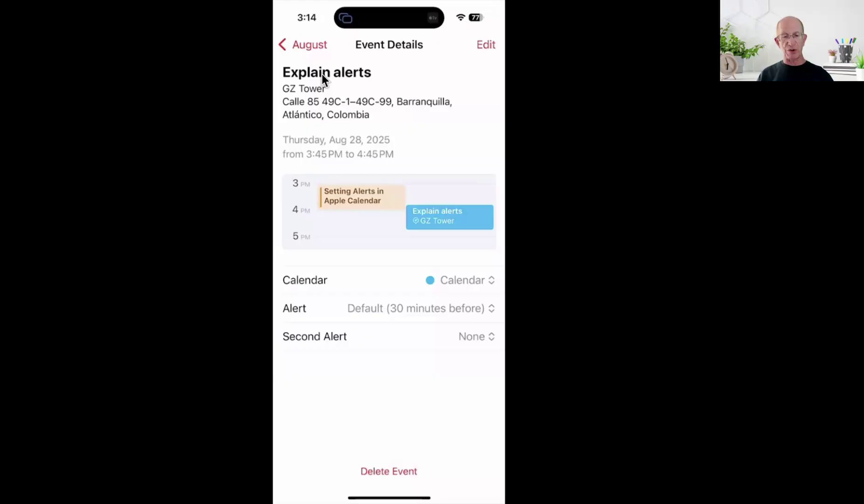
# Leave Calendar and scroll Settings' Calendar page down to Default Alert Times and event duration
pyautogui.press('super+1')
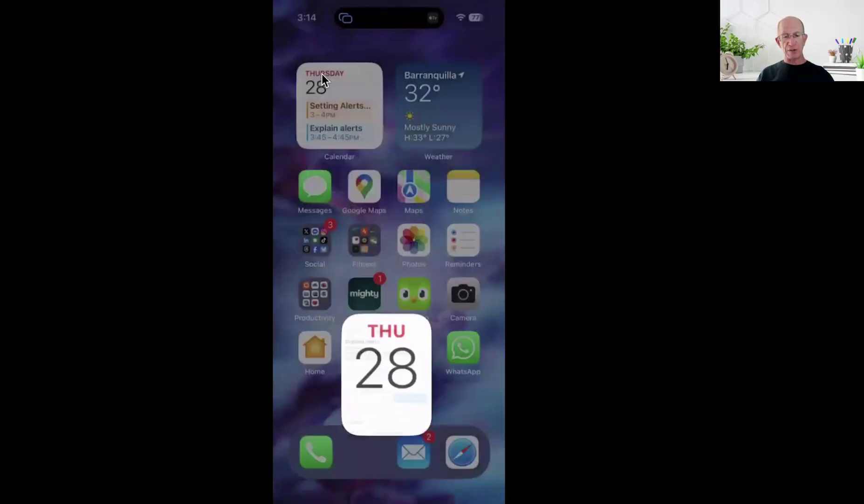
pyautogui.hscroll(3, 321, 74)
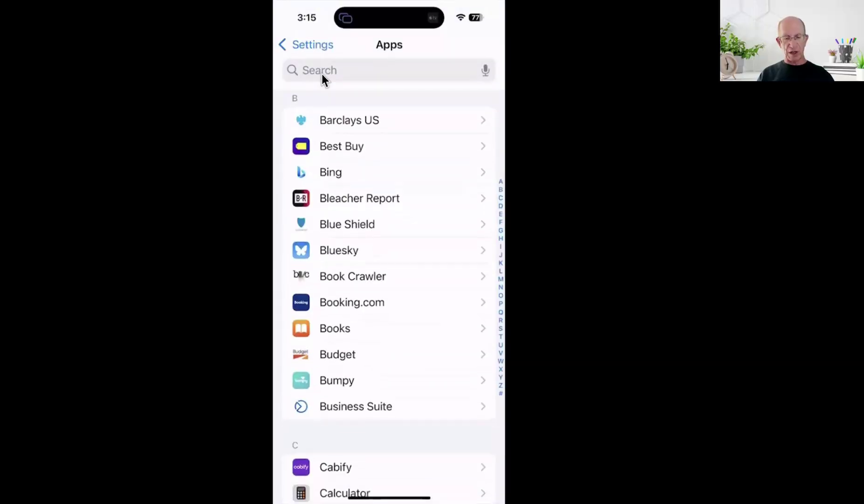
pyautogui.scroll(-5, 321, 74)
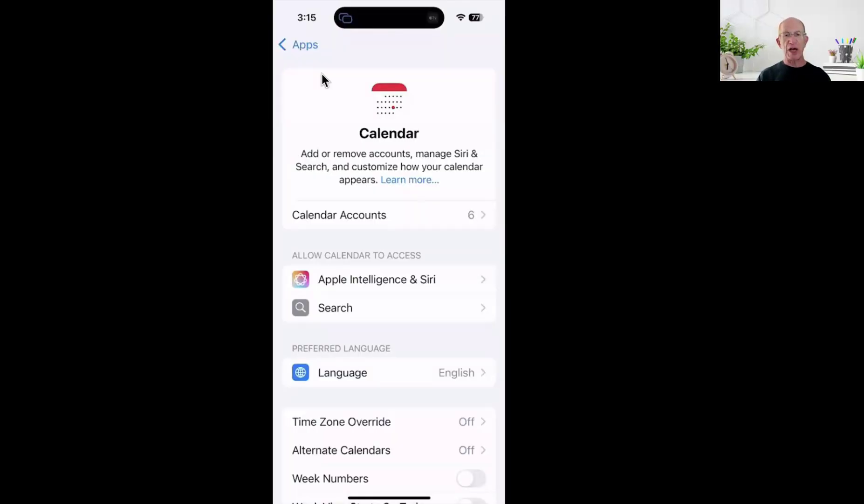
pyautogui.scroll(-5, 338, 148)
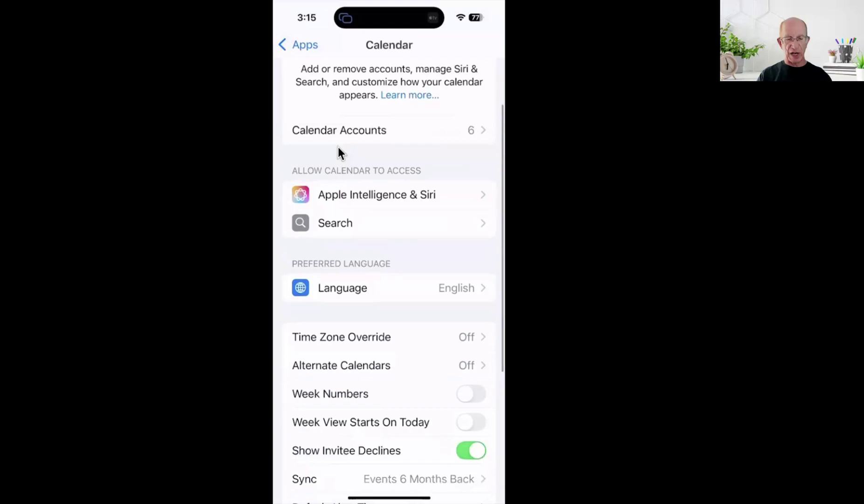
pyautogui.scroll(-2, 338, 147)
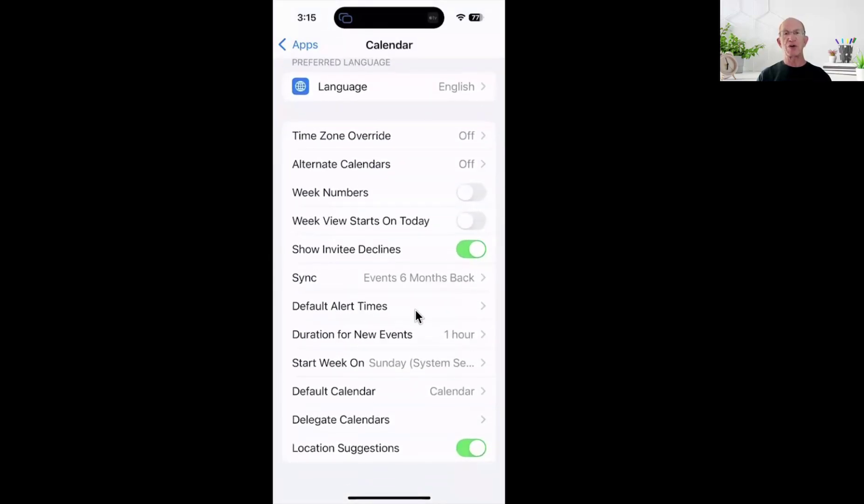
# Show Default Alert Times: Birthdays None, Events 30 minutes before, All-Day Events 1 day before
pyautogui.click(446, 312)
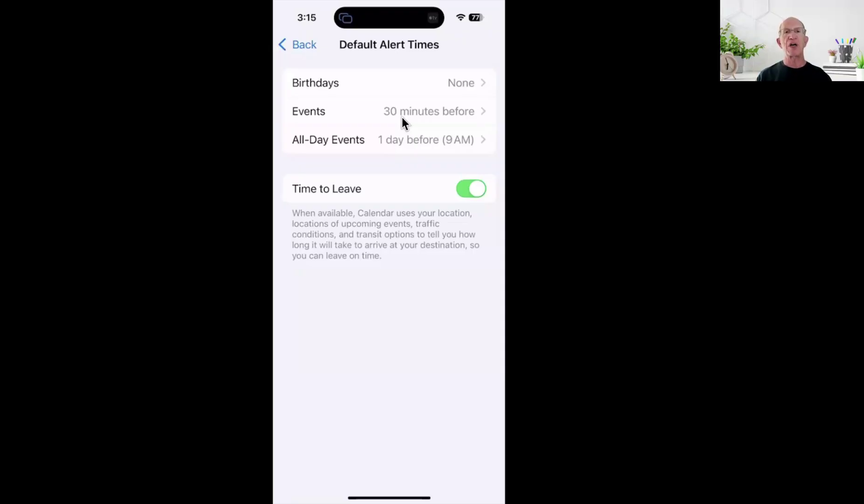
pyautogui.click(442, 116)
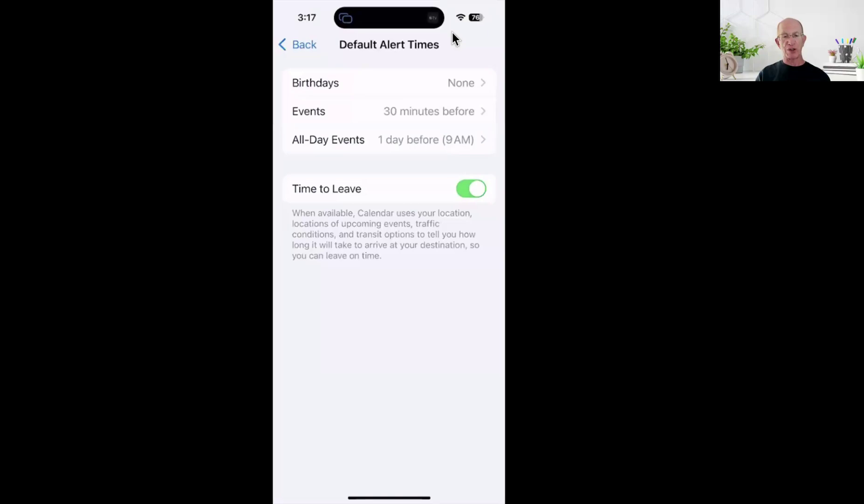
# Return to the main Settings list, open Notifications and scroll to Calendar's notification settings
pyautogui.hscroll(-3, 452, 33)
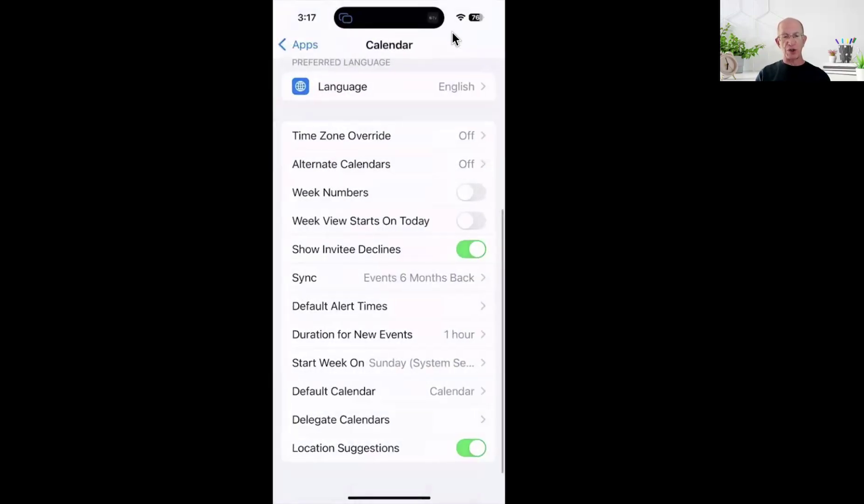
pyautogui.hscroll(-3, 453, 33)
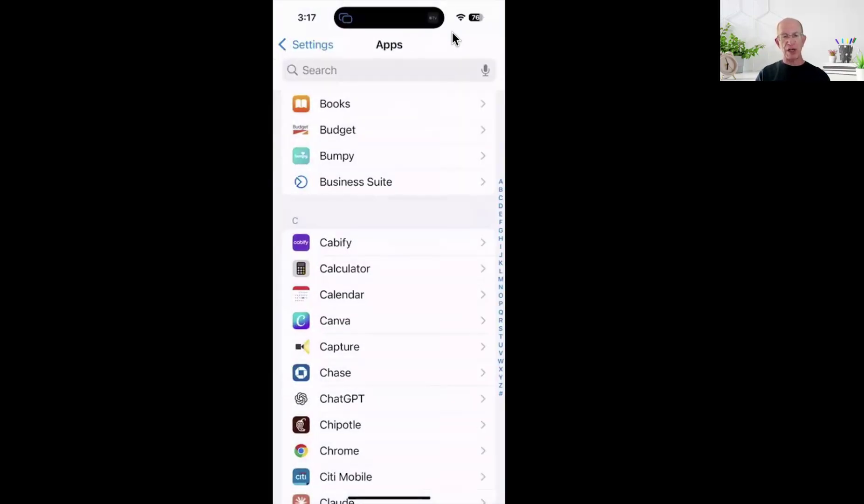
pyautogui.hscroll(-3, 452, 32)
pyautogui.scroll(2, 452, 33)
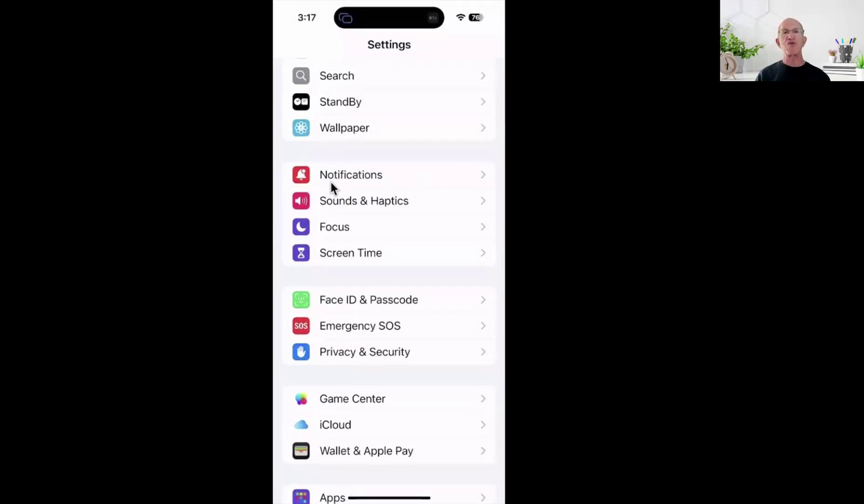
pyautogui.click(385, 180)
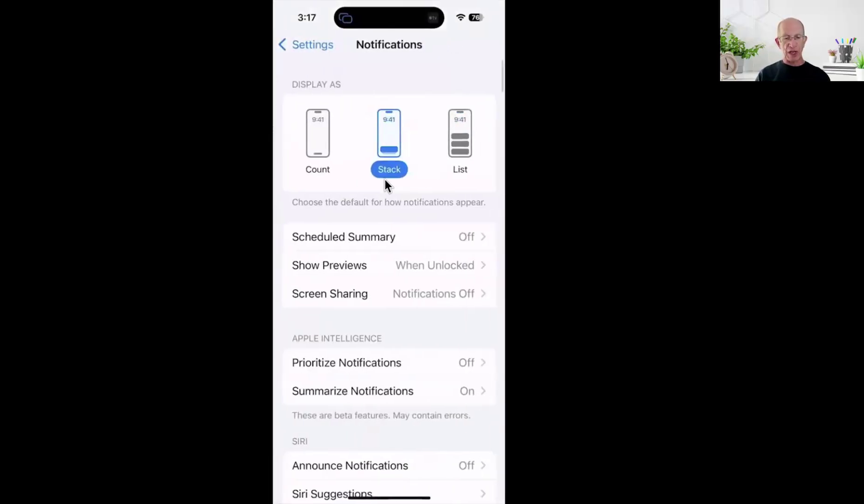
pyautogui.scroll(-2, 386, 180)
pyautogui.scroll(-15, 385, 180)
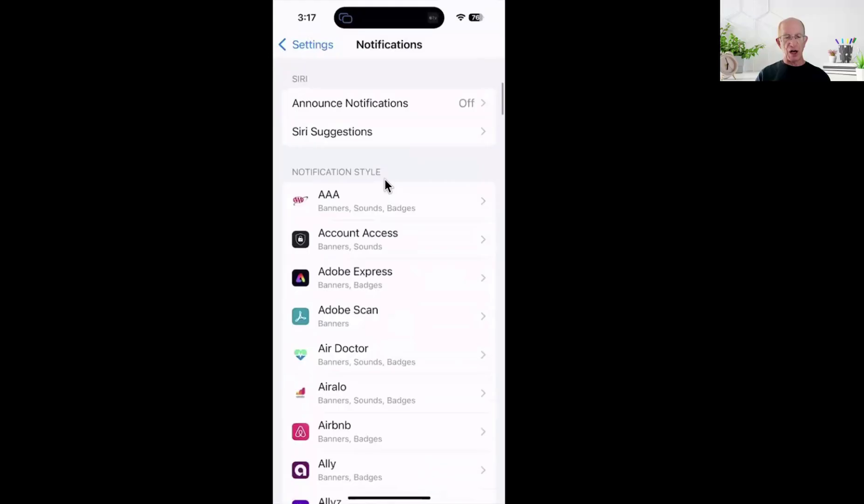
pyautogui.scroll(-10, 385, 180)
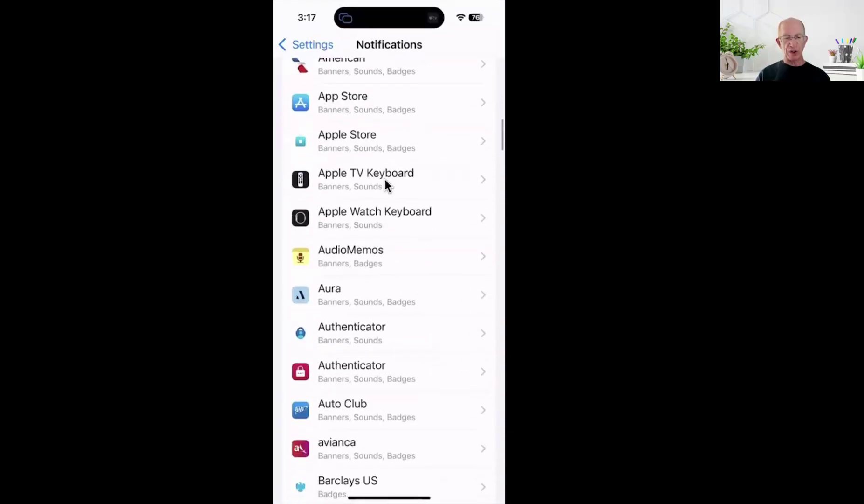
pyautogui.scroll(-10, 385, 180)
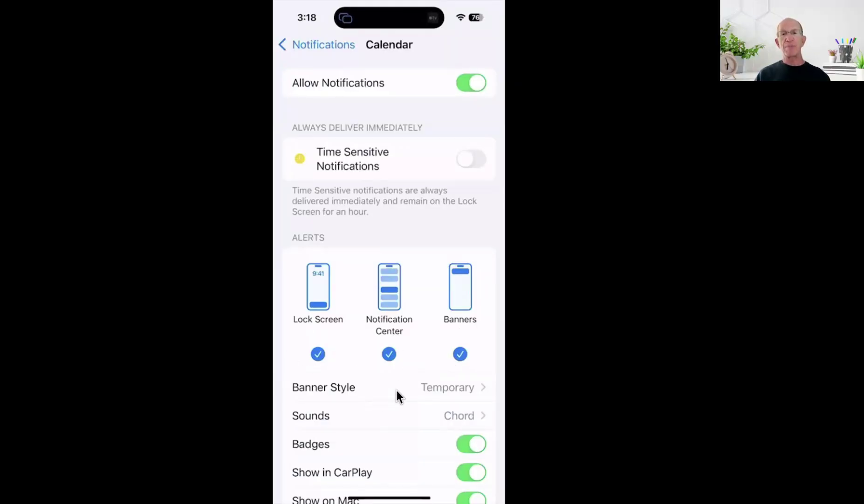
# Open Banner Style in Calendar's notification settings to see the Temporary and Persistent options
pyautogui.click(443, 392)
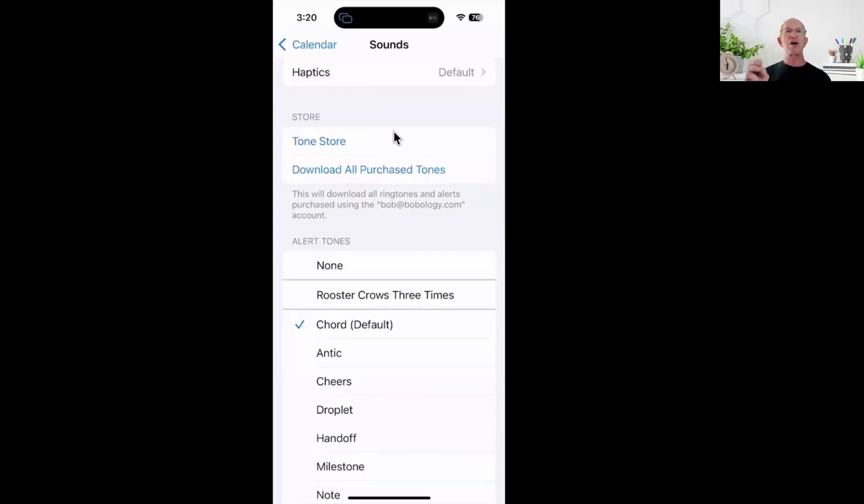
# Open Haptics on Calendar's Sounds page to see vibration patterns, currently Synchronized (Default)
pyautogui.scroll(3, 393, 131)
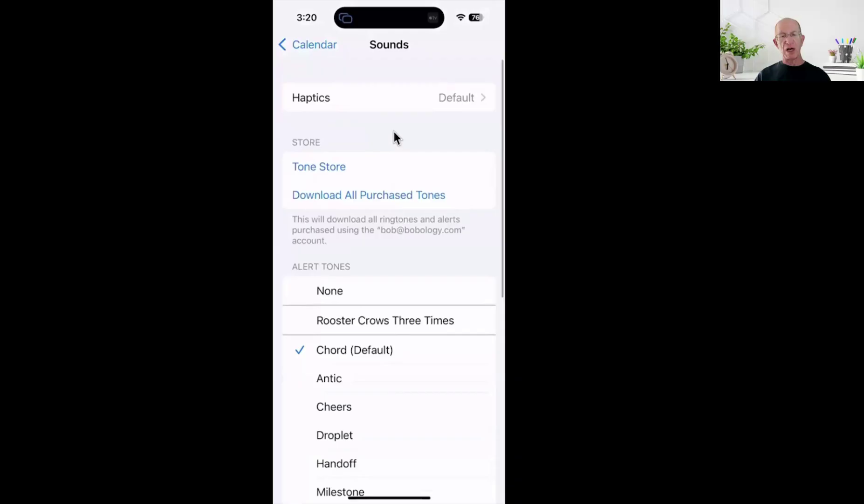
pyautogui.click(319, 100)
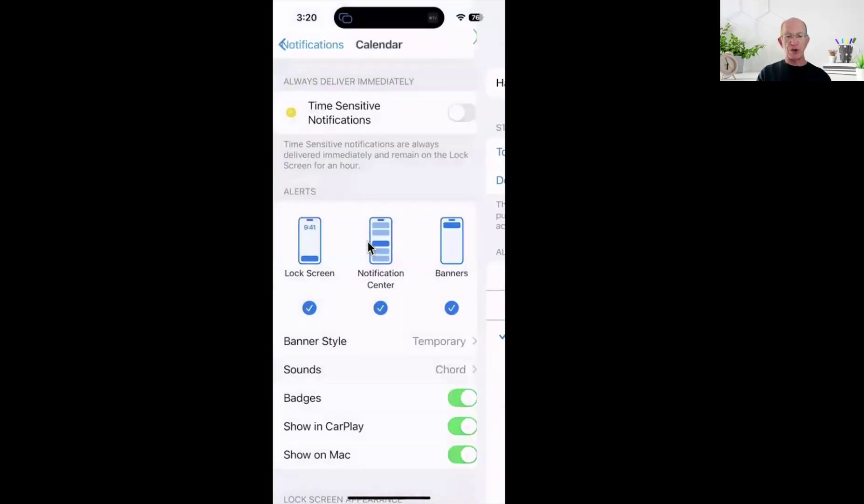
# Scroll Calendar's notification settings down to the Alerts and Lock Screen Appearance sections
pyautogui.scroll(-3, 368, 242)
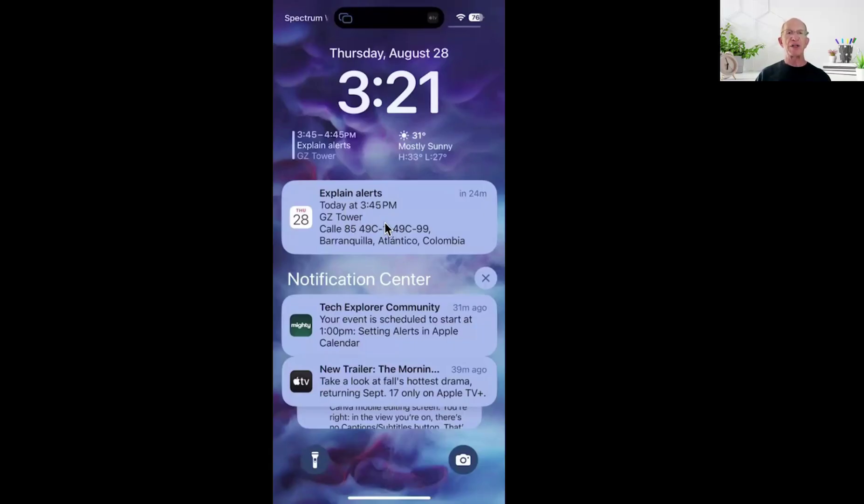
# Clear the 'Explain alerts' notification from the lock screen, then go home to the App Switcher
pyautogui.hscroll(3, 387, 224)
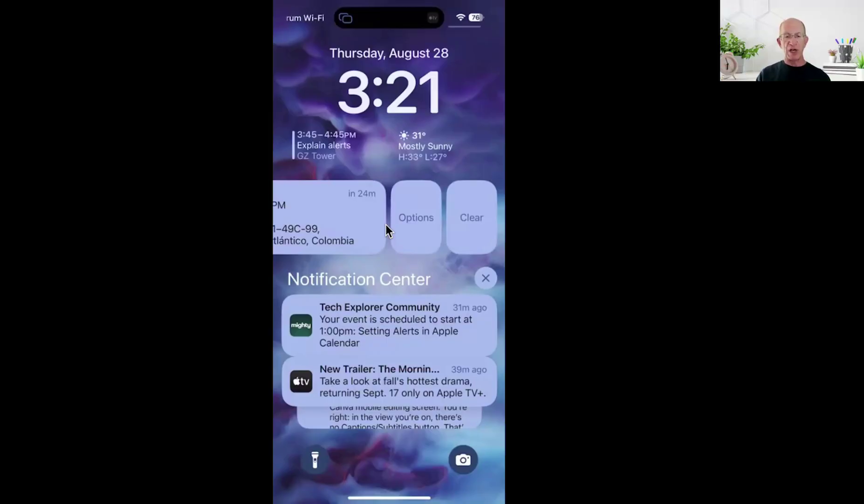
pyautogui.hscroll(3, 387, 224)
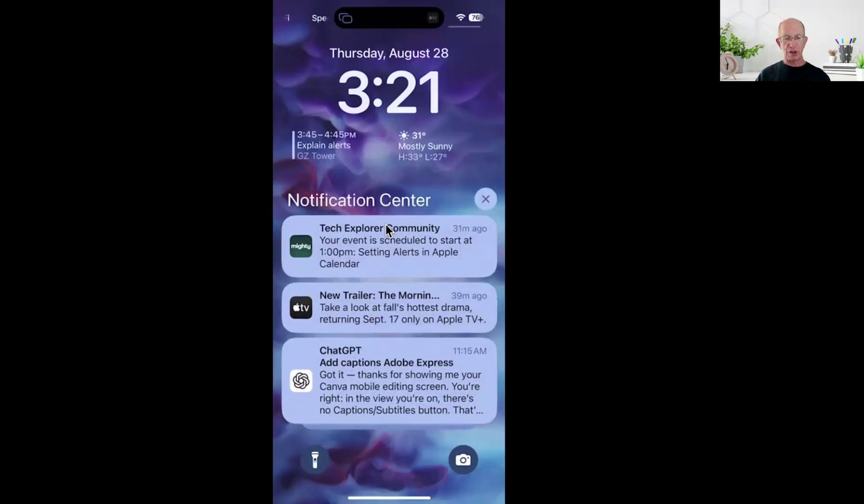
pyautogui.press('super+1')
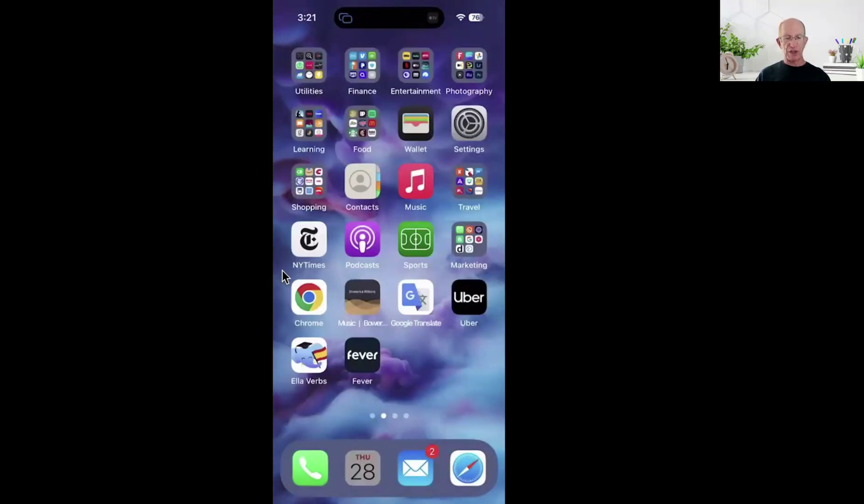
pyautogui.hscroll(-3, 282, 270)
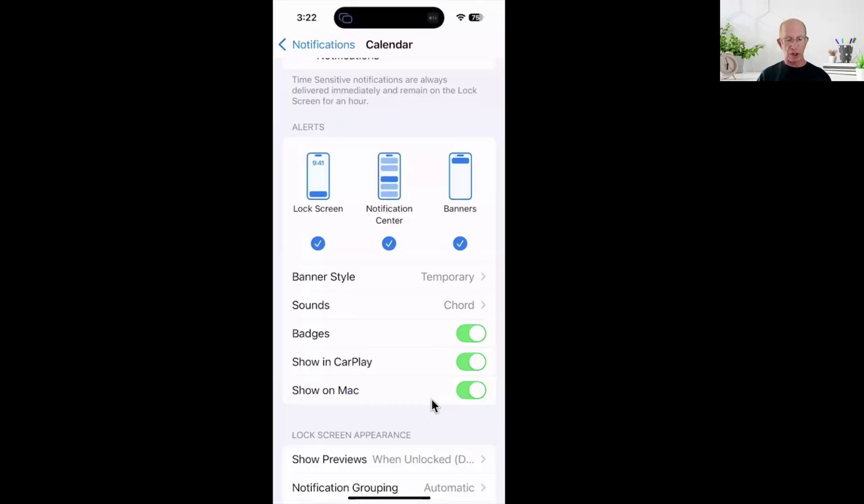
# Scroll down Calendar's notification settings toward Customize Notifications
pyautogui.scroll(-5, 431, 400)
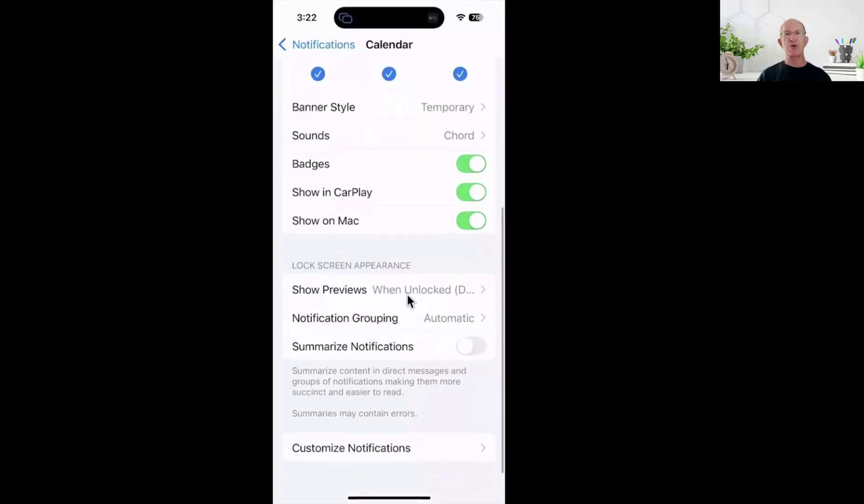
# Open Customize Notifications, check all five Calendar notification types are on, then go back
pyautogui.click(388, 453)
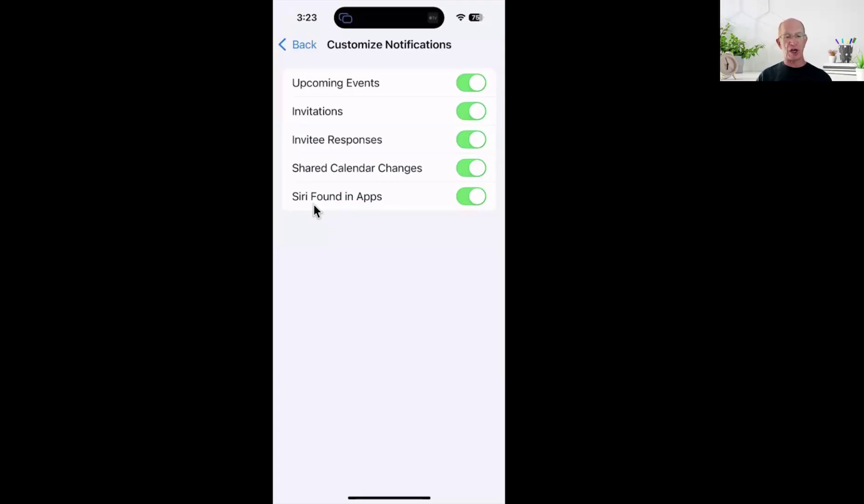
pyautogui.hscroll(-3, 315, 204)
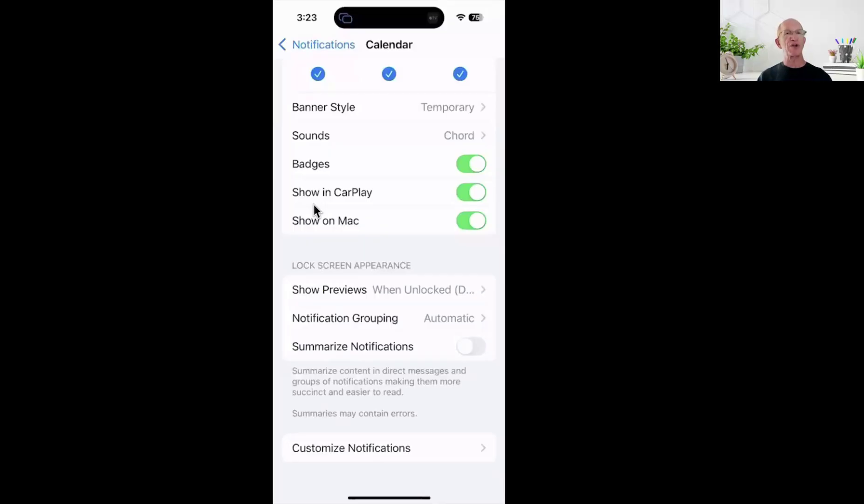
# Scroll up Calendar's notification page and return to the Notifications app list
pyautogui.scroll(3, 315, 207)
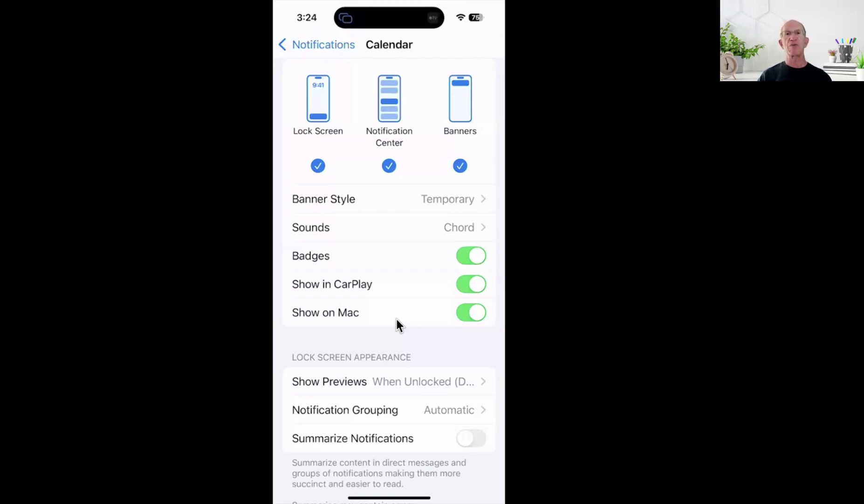
pyautogui.hscroll(-3, 395, 313)
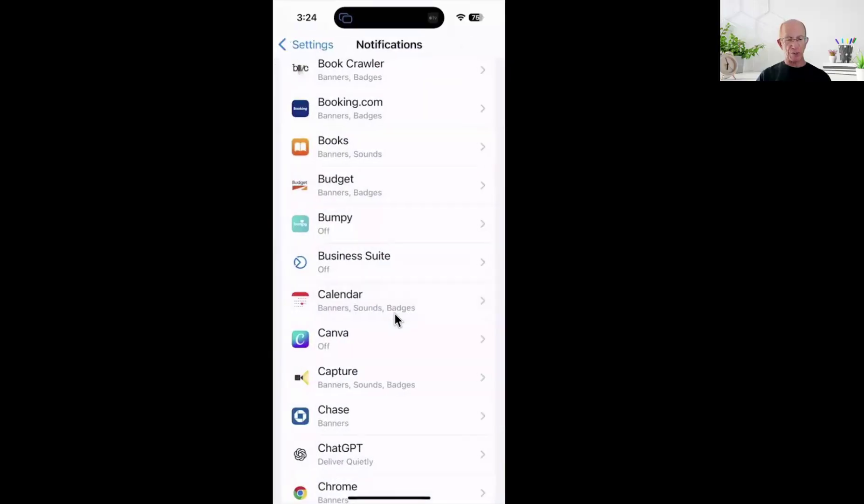
# In Sounds & Haptics, switch Silent Mode on and then off again
pyautogui.hscroll(-3, 394, 313)
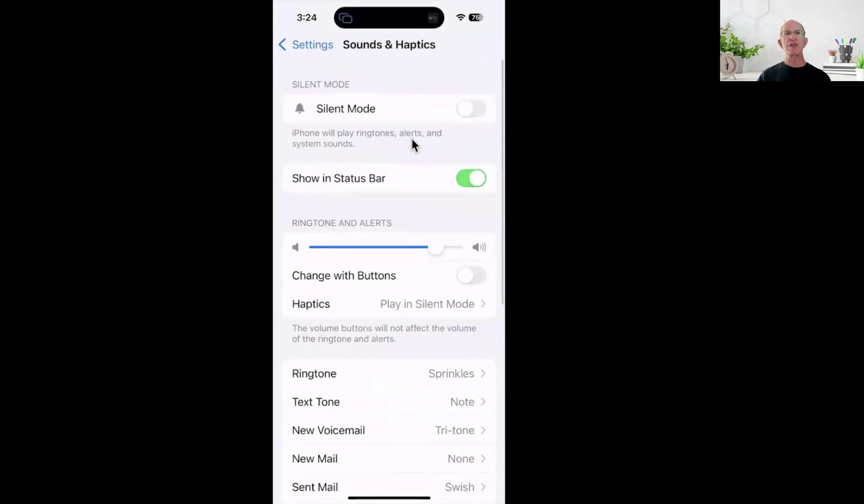
pyautogui.click(469, 122)
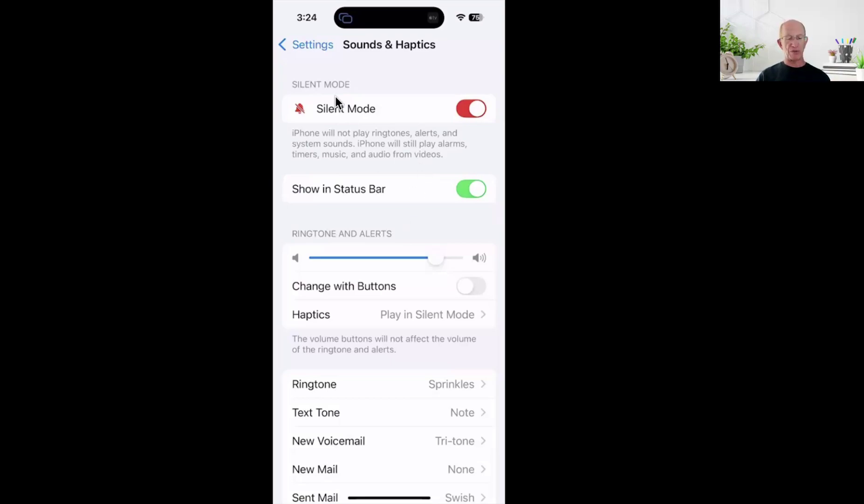
pyautogui.hscroll(-3, 335, 96)
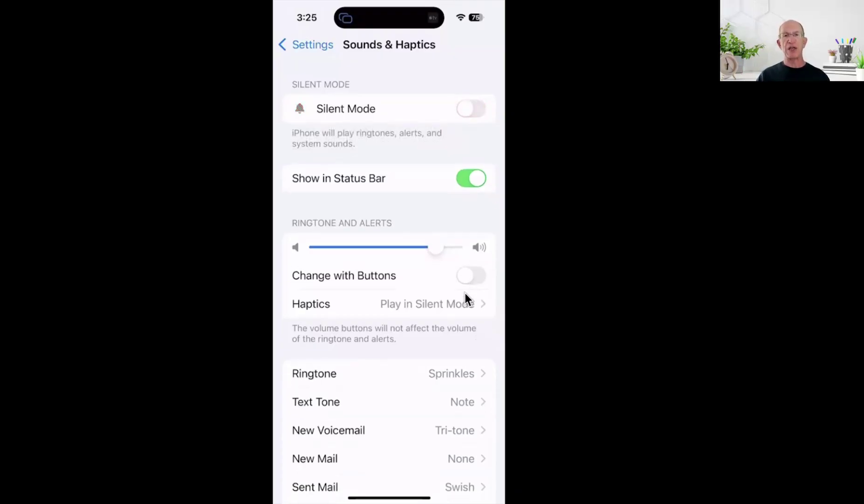
pyautogui.click(447, 316)
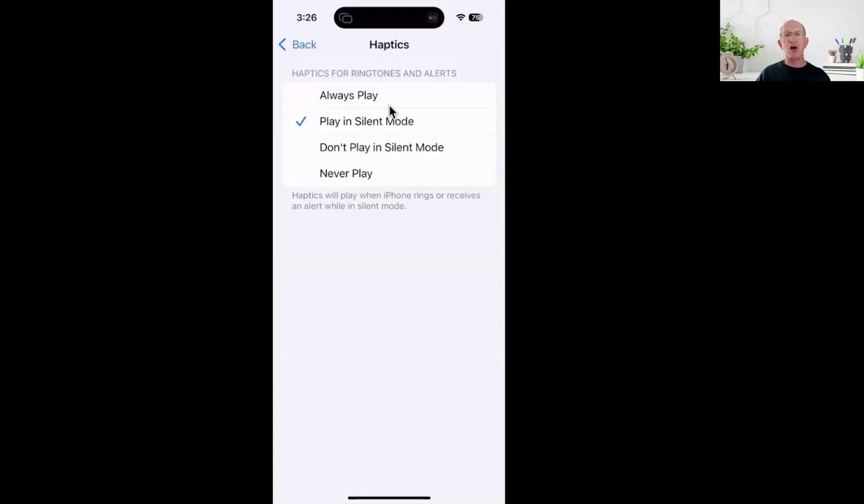
pyautogui.press('super+bracketleft')
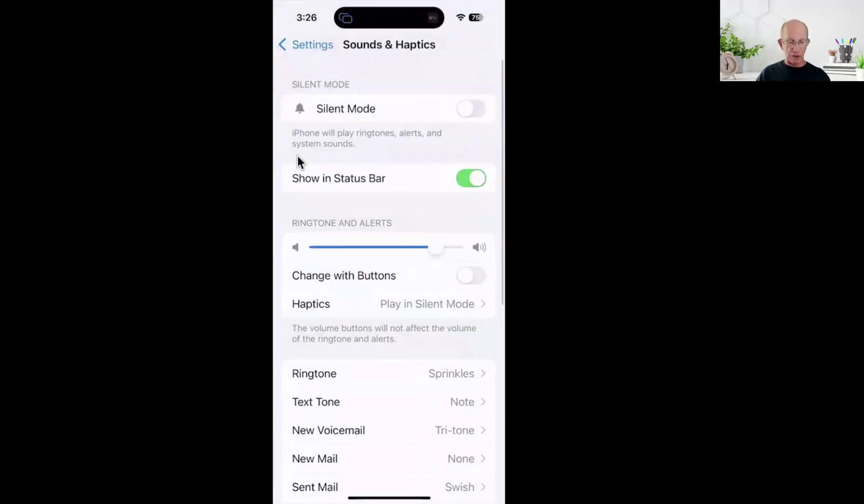
# Scroll to Calendar Alerts to confirm the Chord tone, then go back to Settings
pyautogui.scroll(-5, 298, 158)
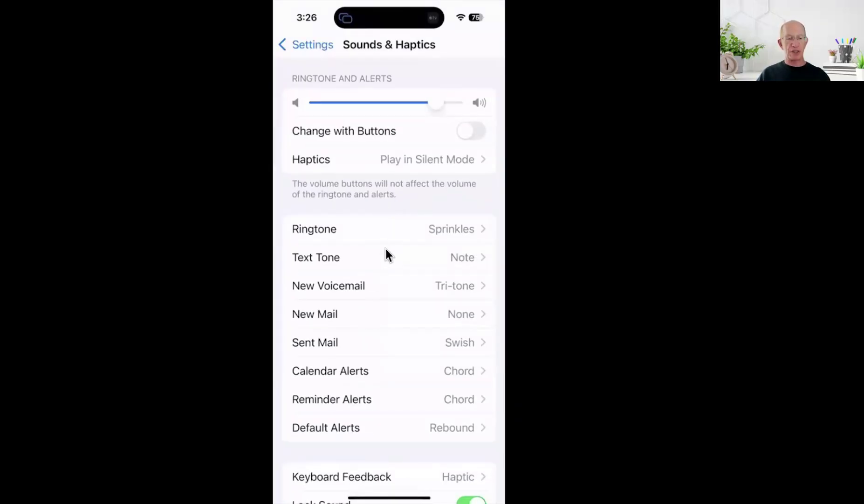
pyautogui.hscroll(-3, 385, 249)
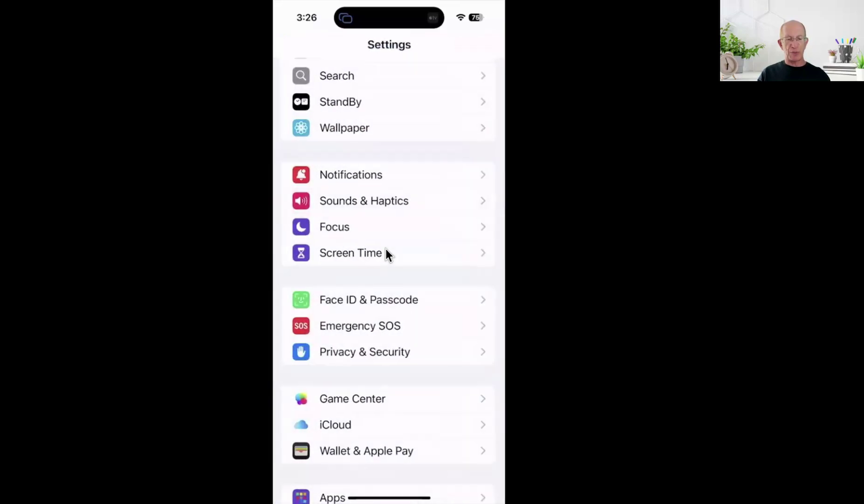